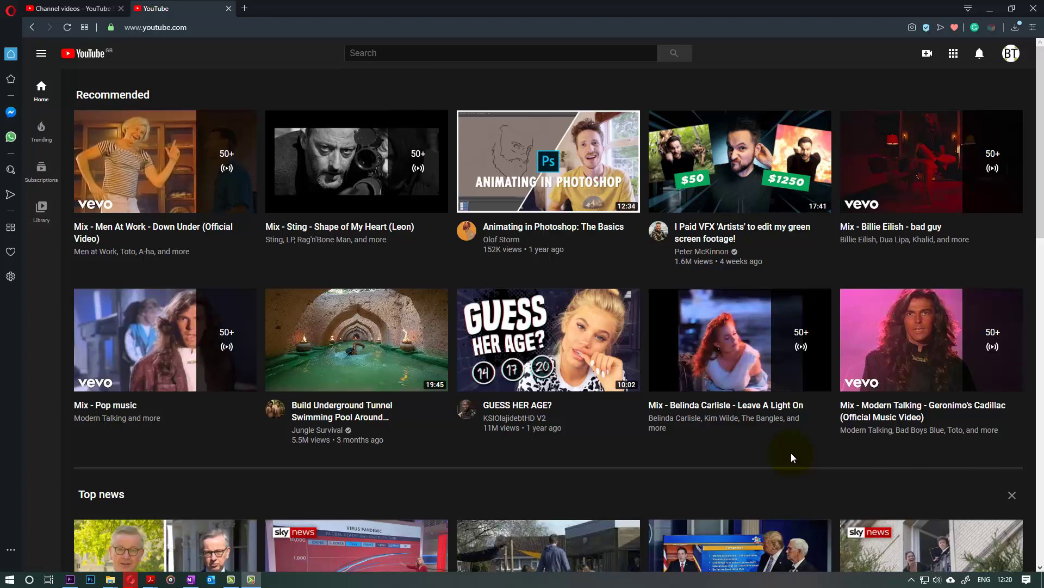
Open YouTube Studio from the account menu to reach the Channel dashboard
left_click(1012, 54)
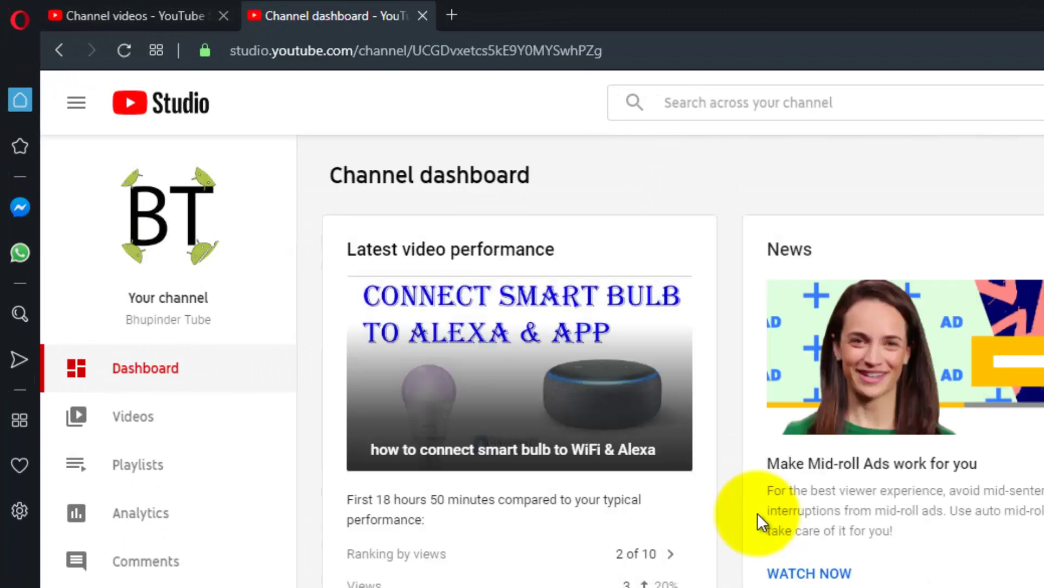
Go to the Videos list and tick the unlisted 'Untitled' video's checkbox
left_click(129, 420)
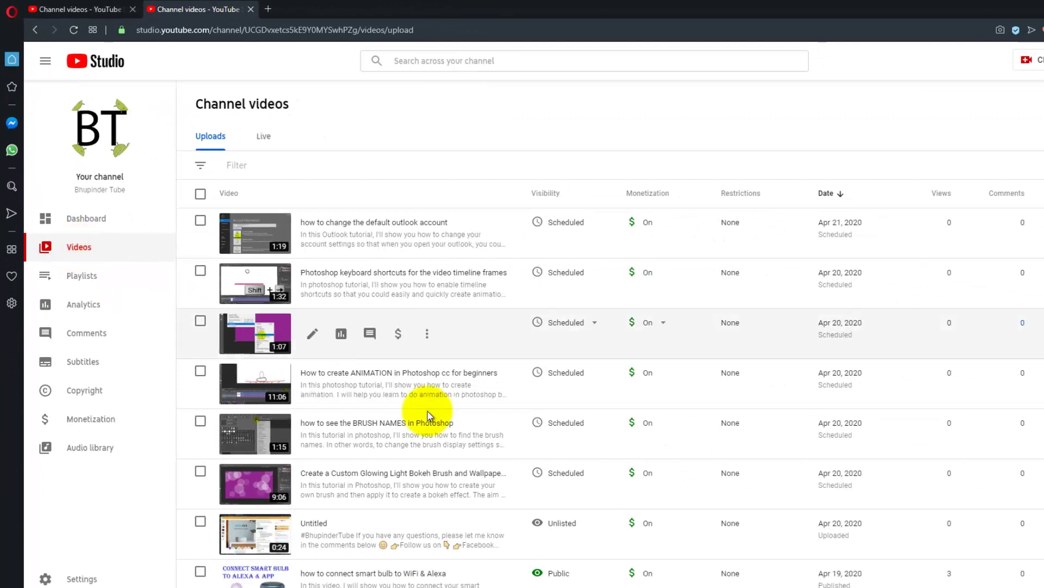
scroll(427, 412, "down", 2)
scroll(426, 409, "down", 1)
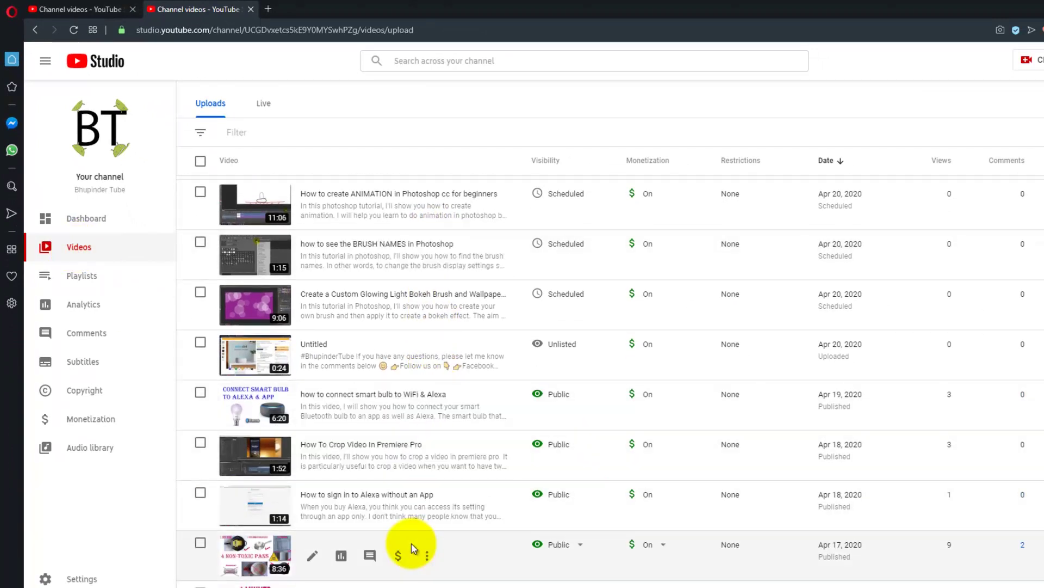
mouse_move(359, 455)
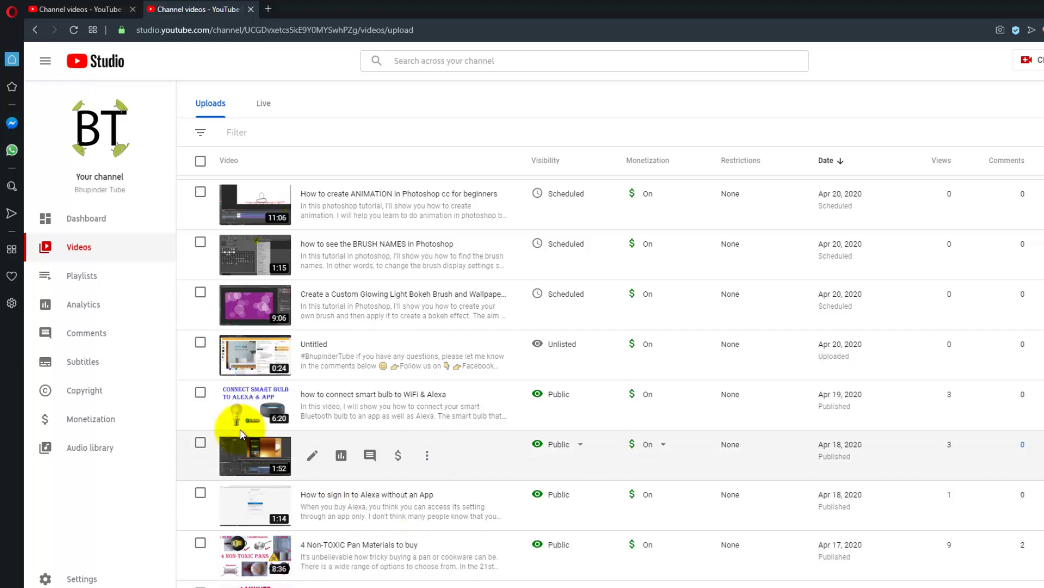
left_click(200, 344)
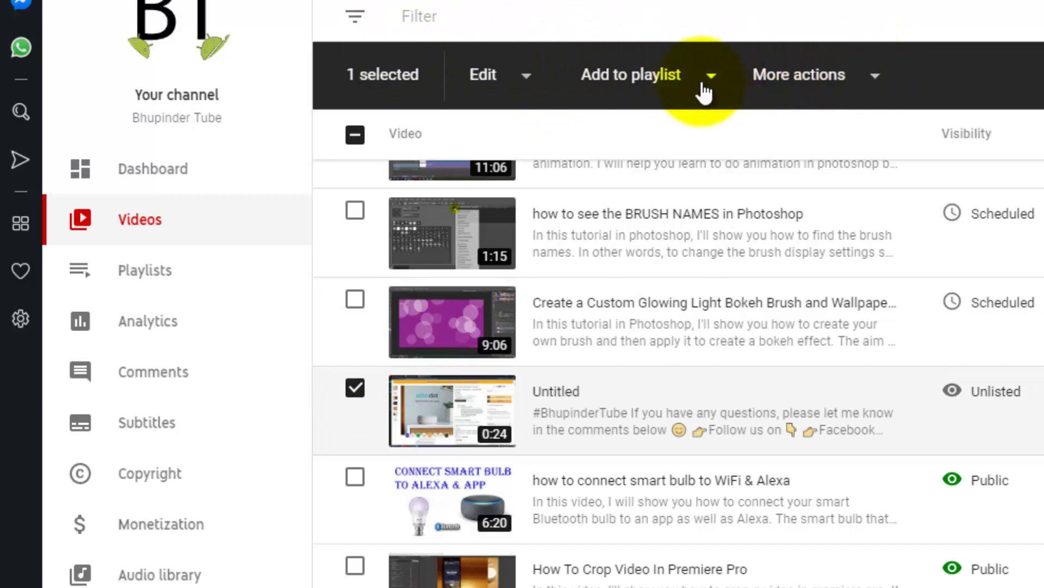
left_click(877, 83)
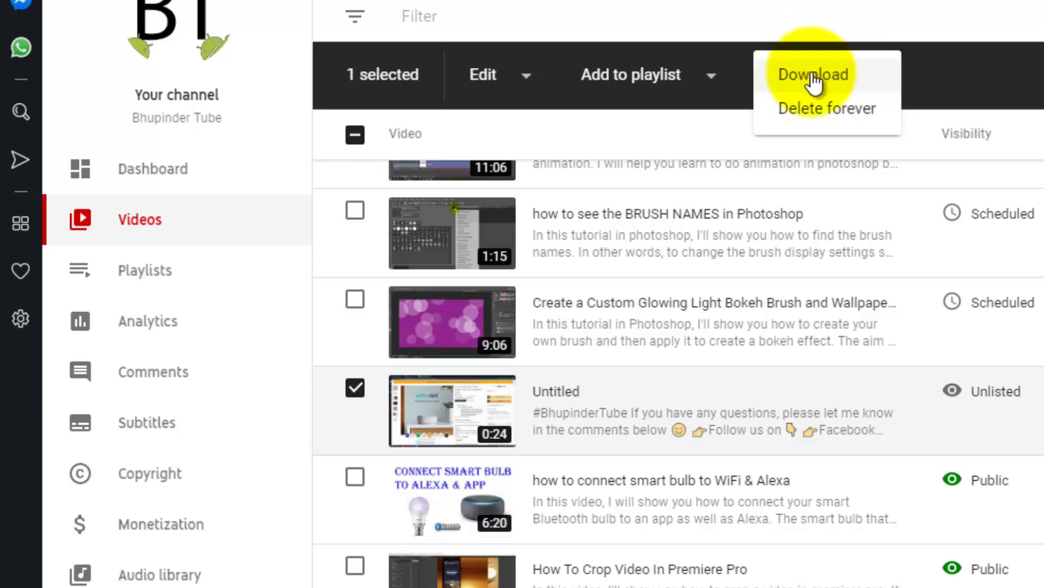
left_click(818, 110)
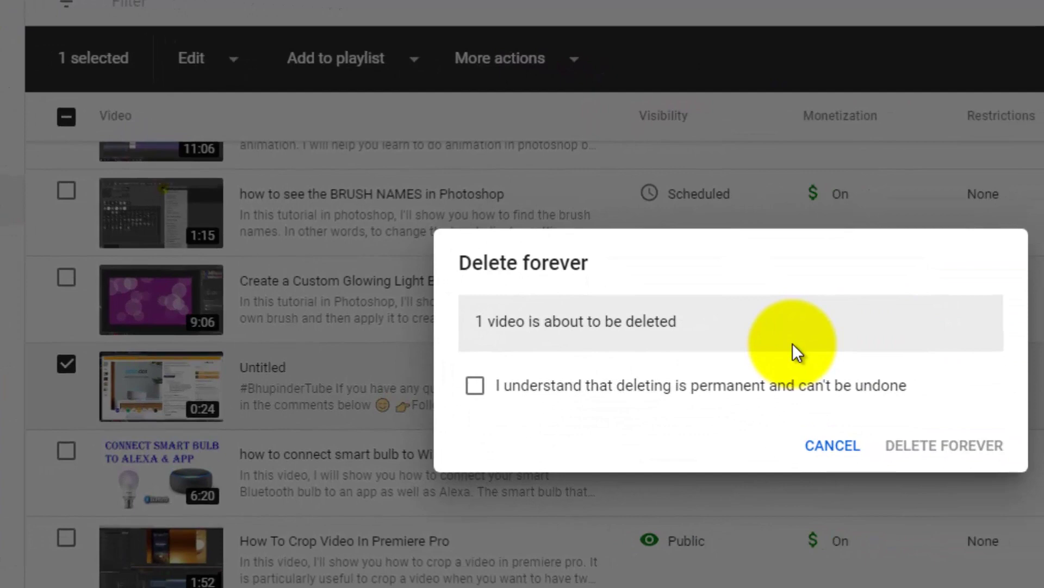
left_click(840, 449)
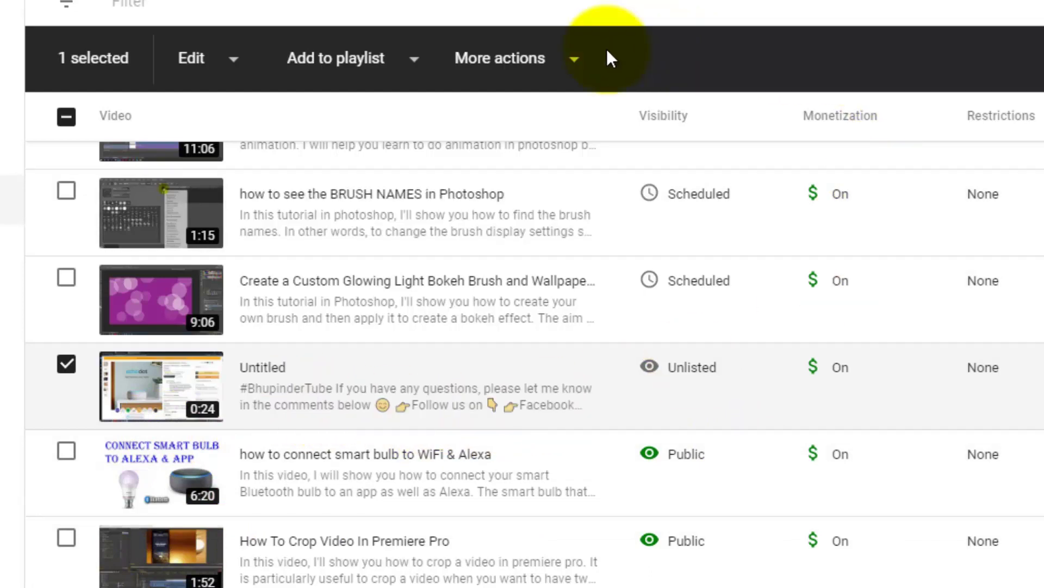
Choose Delete forever for the Untitled video and tick the 'deleting is permanent' acknowledgement
left_click(542, 62)
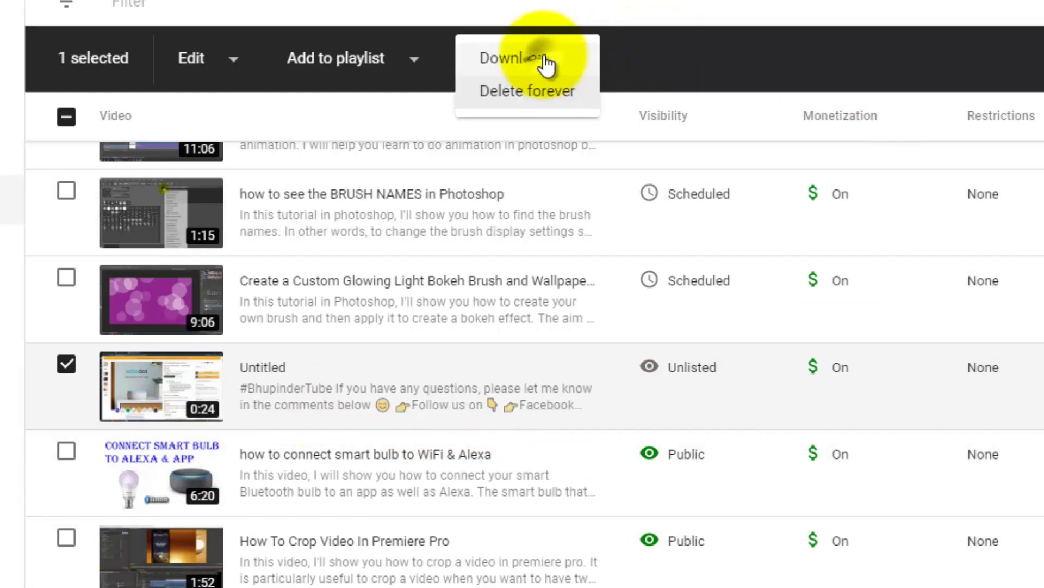
left_click(525, 98)
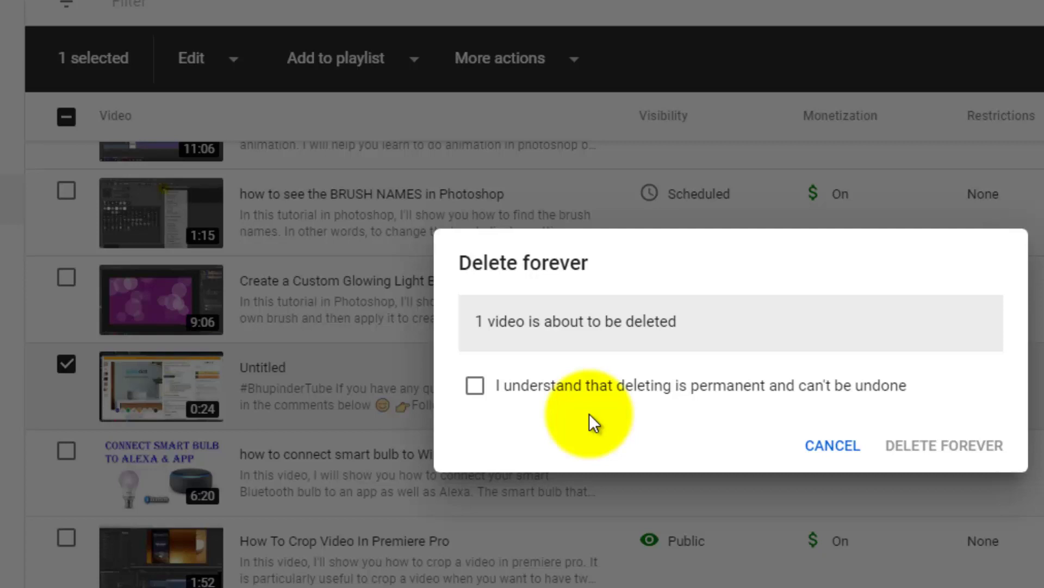
left_click(568, 392)
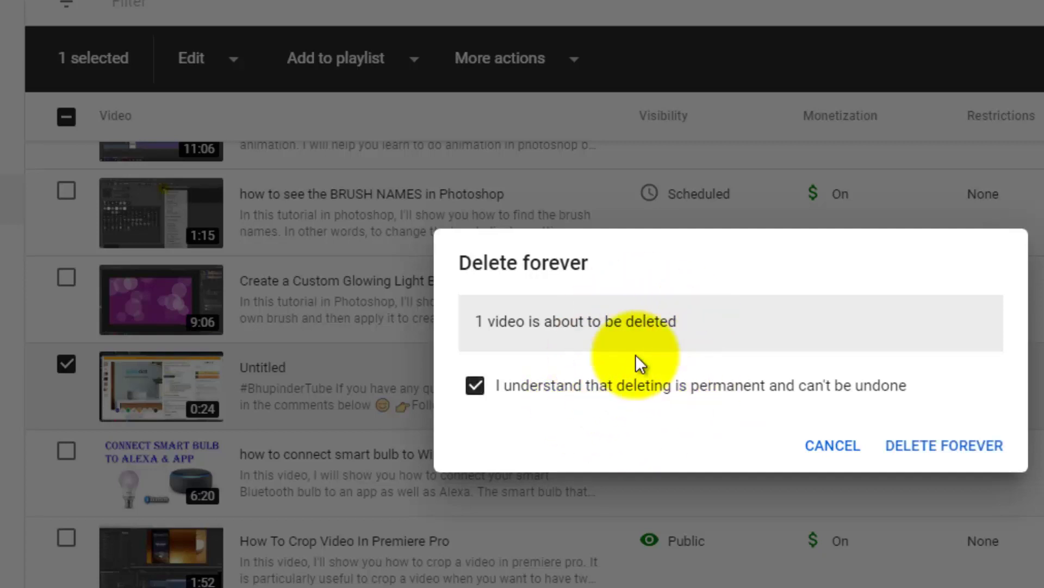
Confirm DELETE FOREVER for the Untitled video in the confirmation dialog
left_click(947, 447)
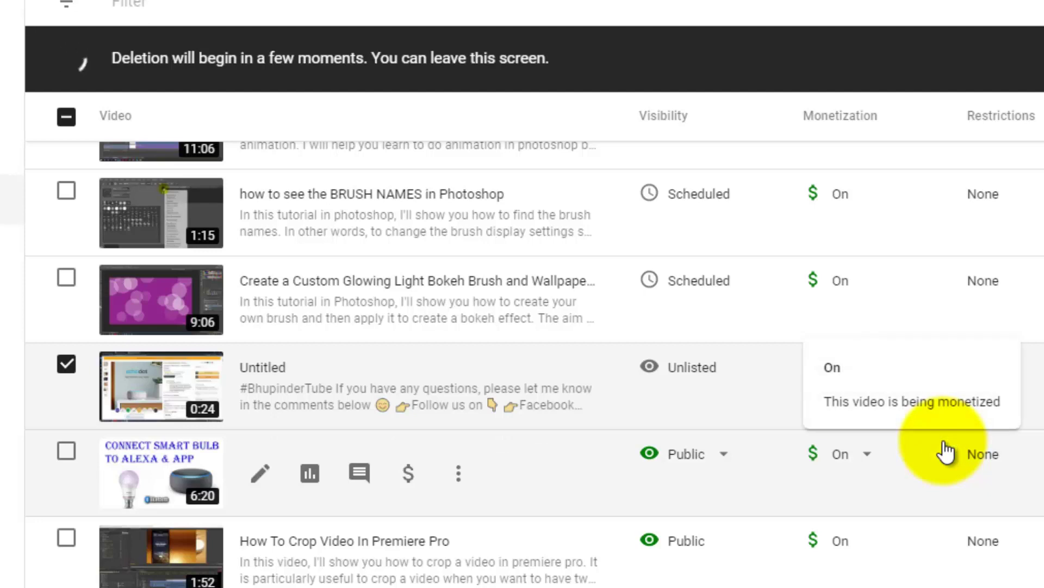